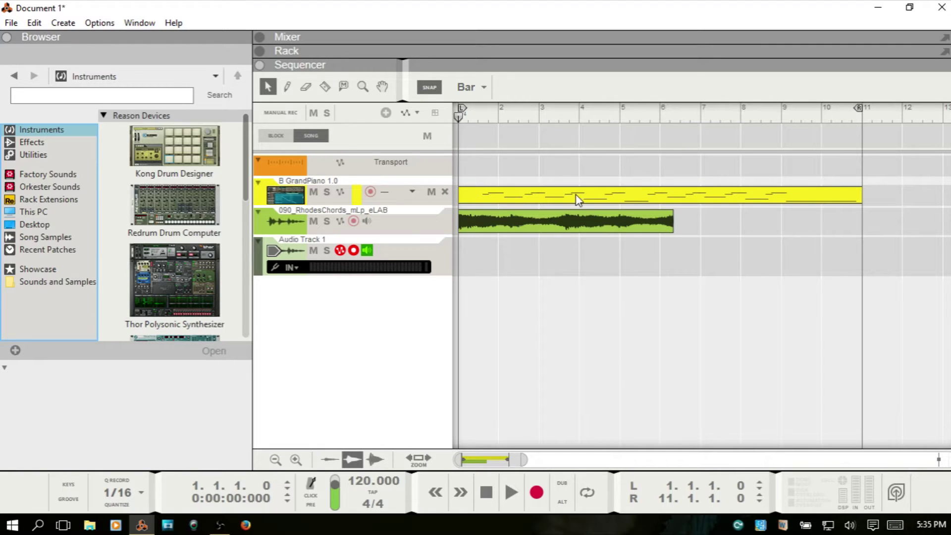
Step: Select the RhodesChords audio clip, checking the GrandPiano note clip in between
click(555, 228)
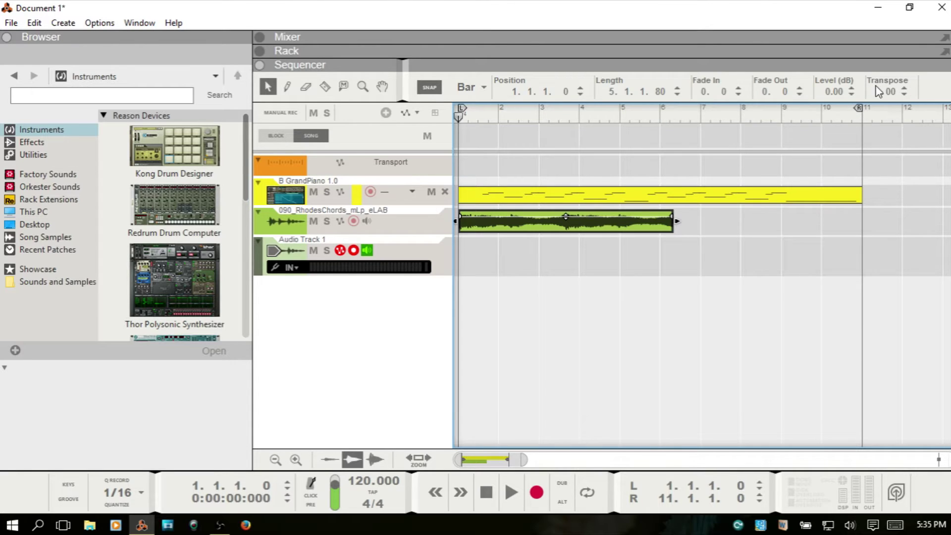
click(634, 200)
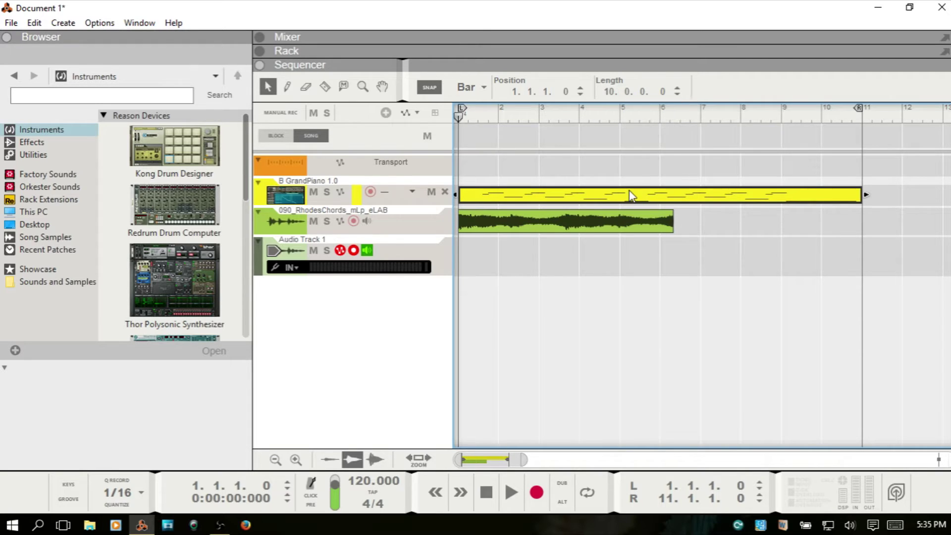
click(569, 227)
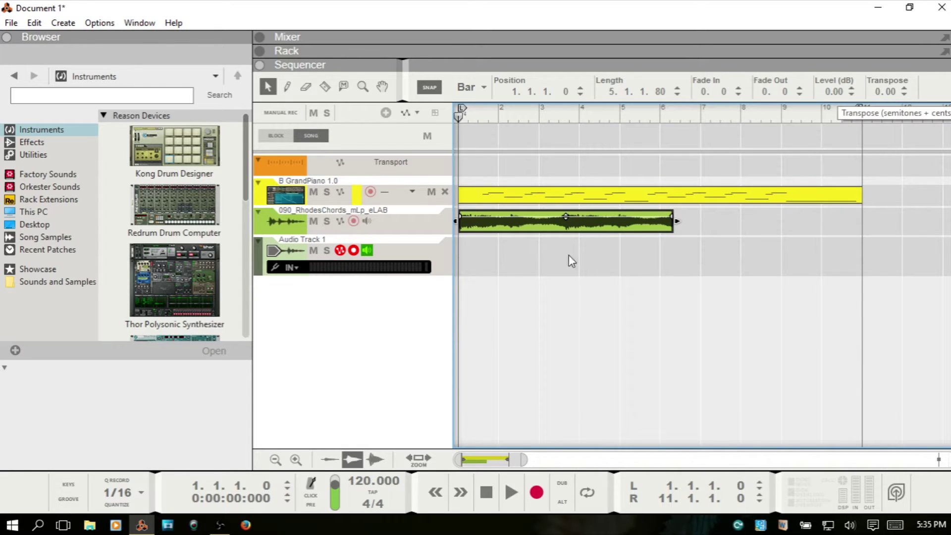
Step: Leave the RhodesChords transpose at 0.00 and select the GrandPiano note clip
click(878, 92)
double_click(877, 94)
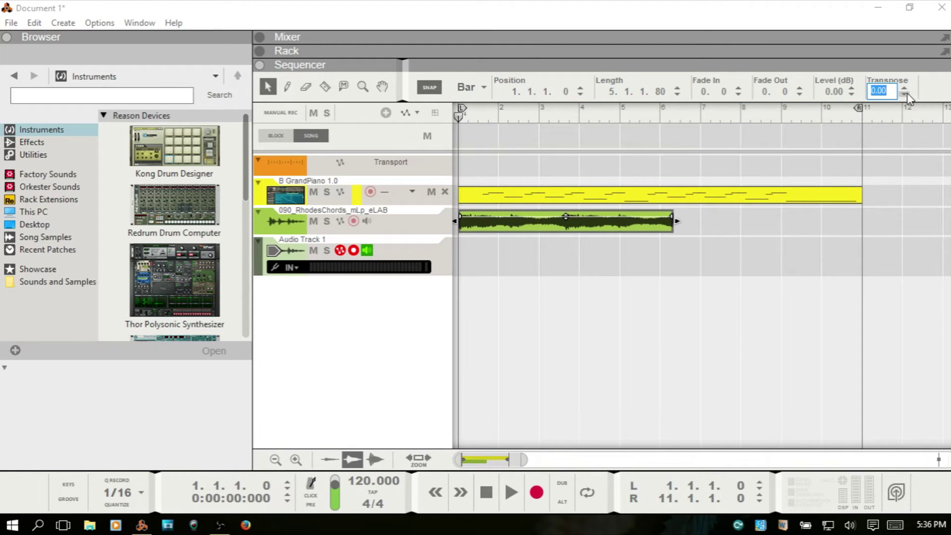
key(Return)
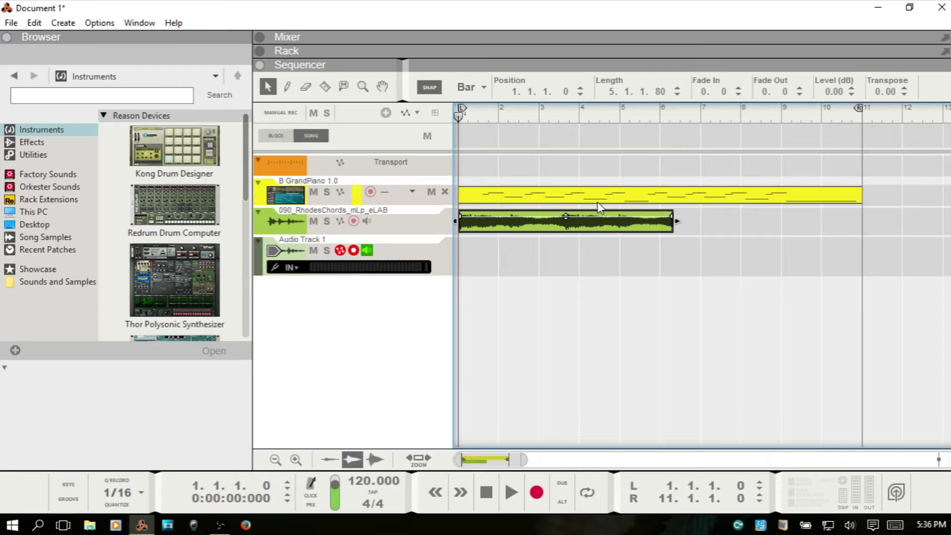
click(597, 198)
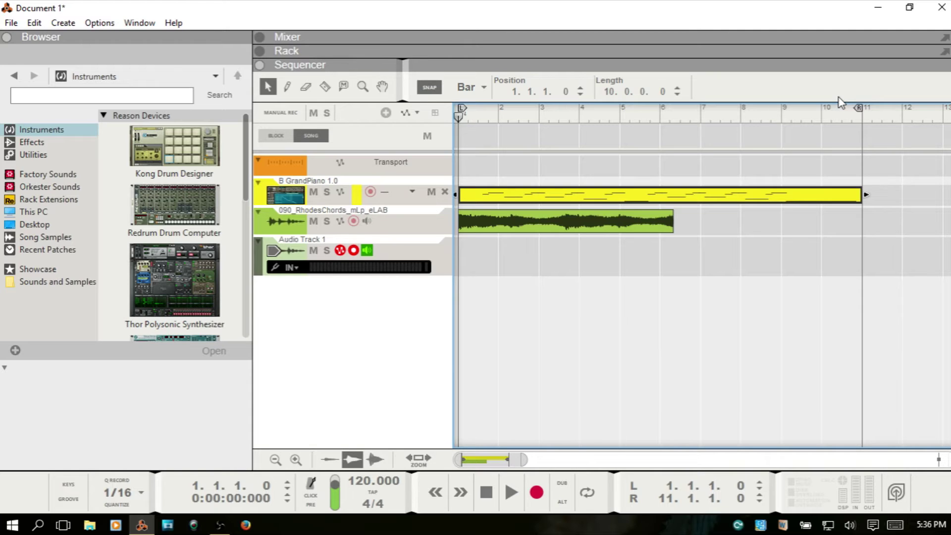
Step: Dismiss the pitch options unapplied, solo GrandPiano, select all its notes and start playback
key(F8)
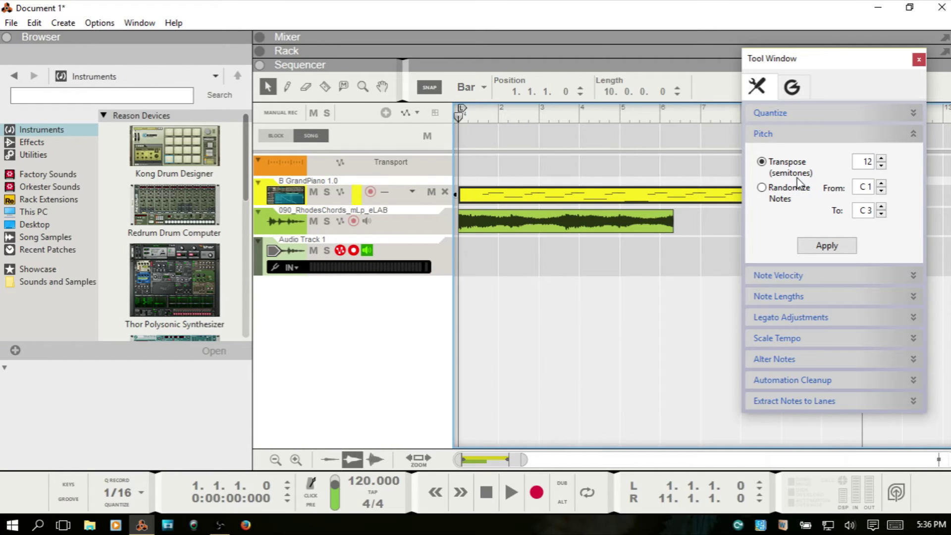
click(919, 60)
click(327, 192)
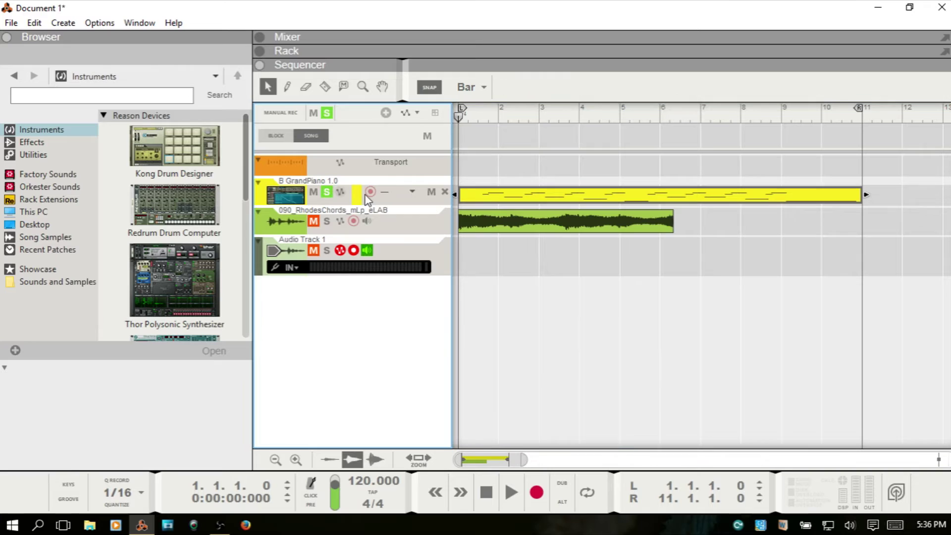
click(475, 114)
key(ctrl+a)
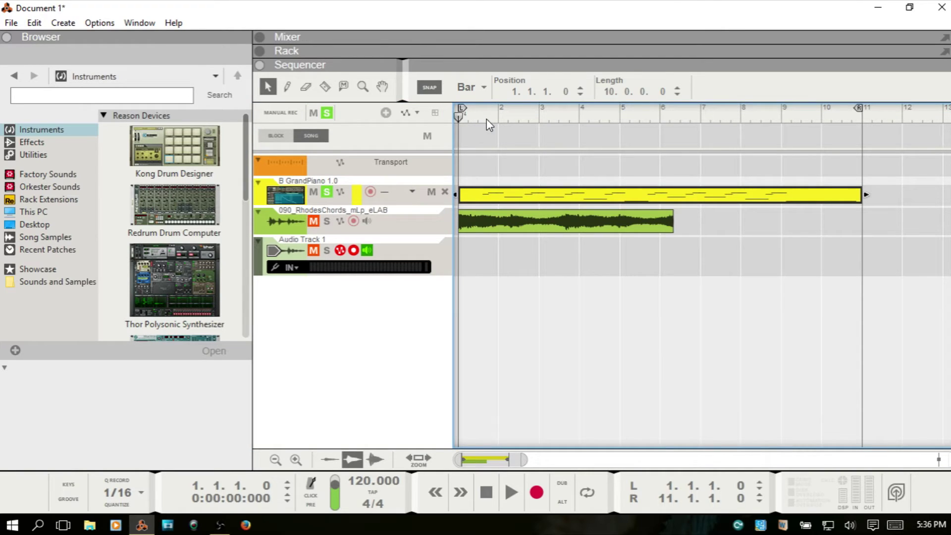
key(space)
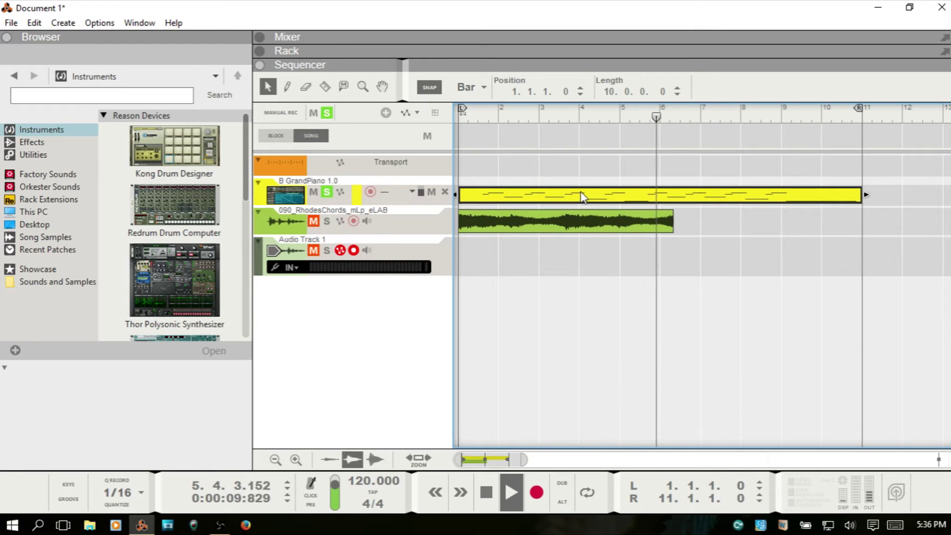
Step: Stop playback and transpose the GrandPiano clip's notes up 12 semitones
key(space)
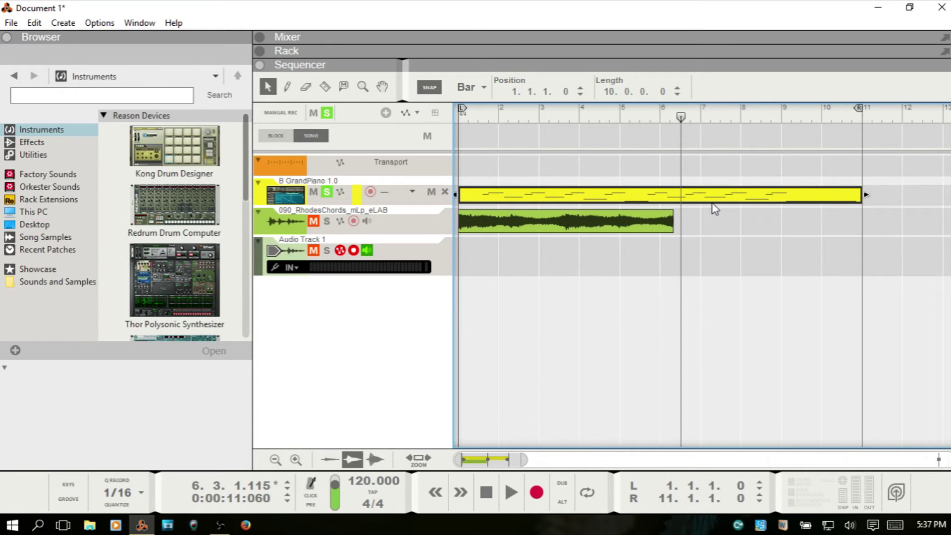
key(F8)
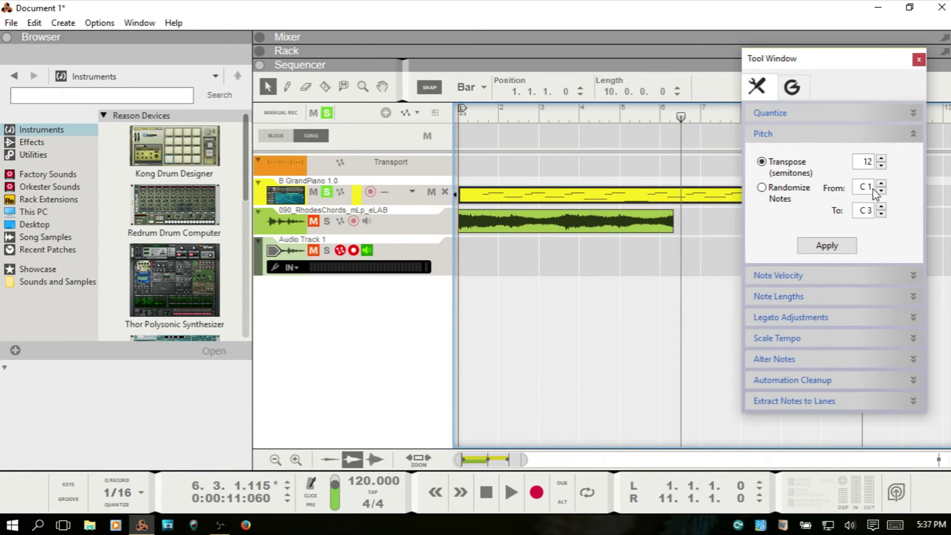
click(832, 246)
click(918, 59)
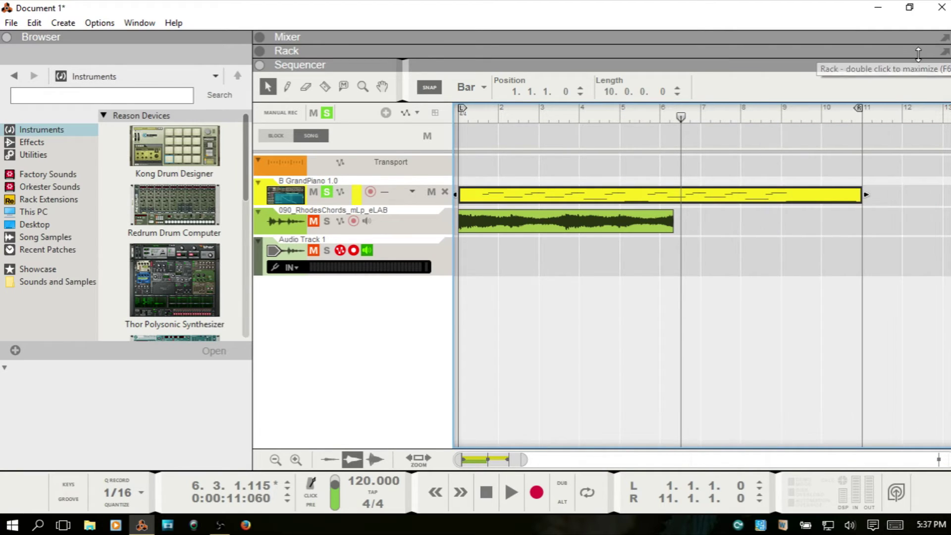
Step: Play the transposed piano part from bar 1, then stop
key(Home)
key(space)
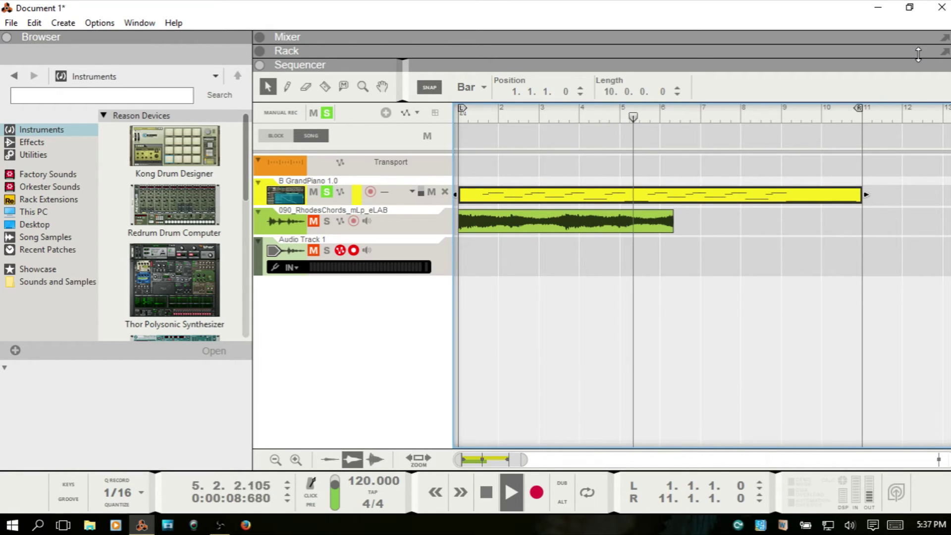
key(space)
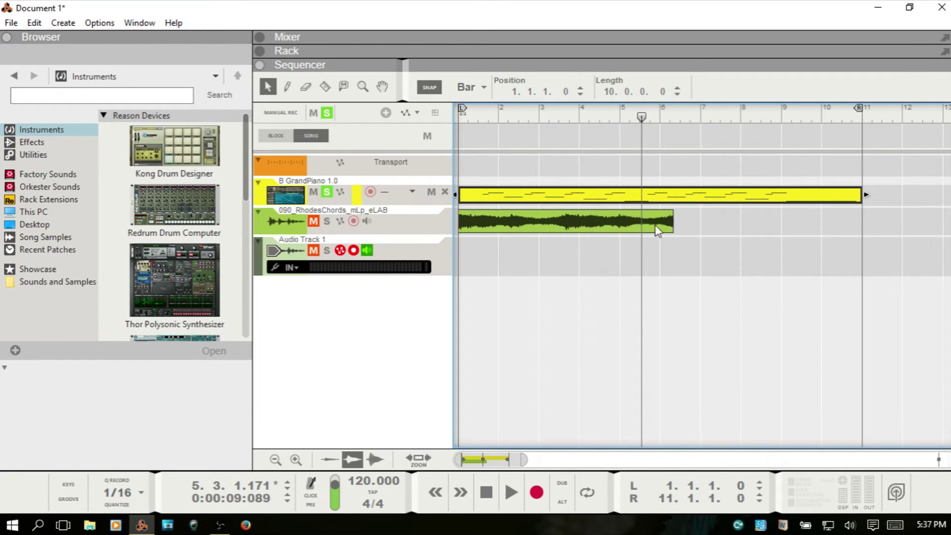
Step: Open the GrandPiano clip in the piano roll, hide the browser, zoom to bars 1–11, select the first note
double_click(701, 199)
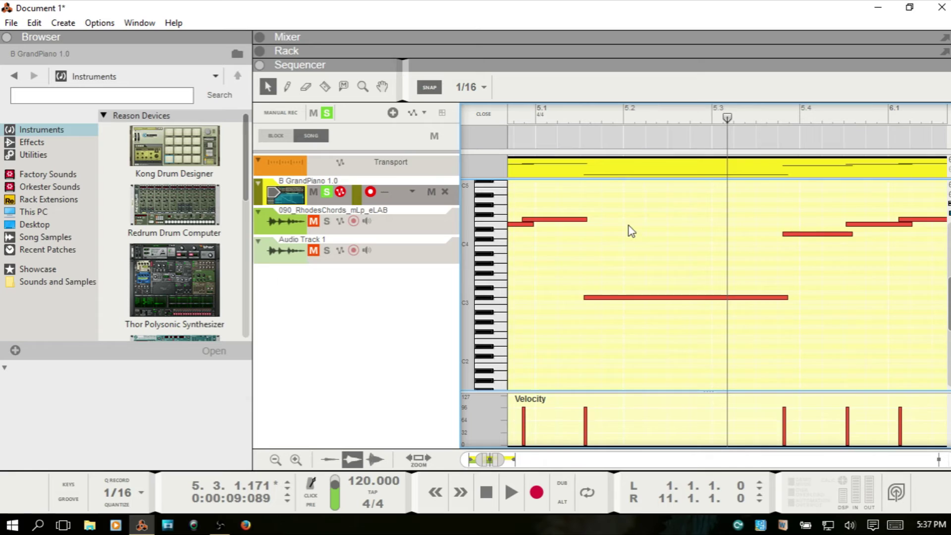
drag(489, 459, 484, 459)
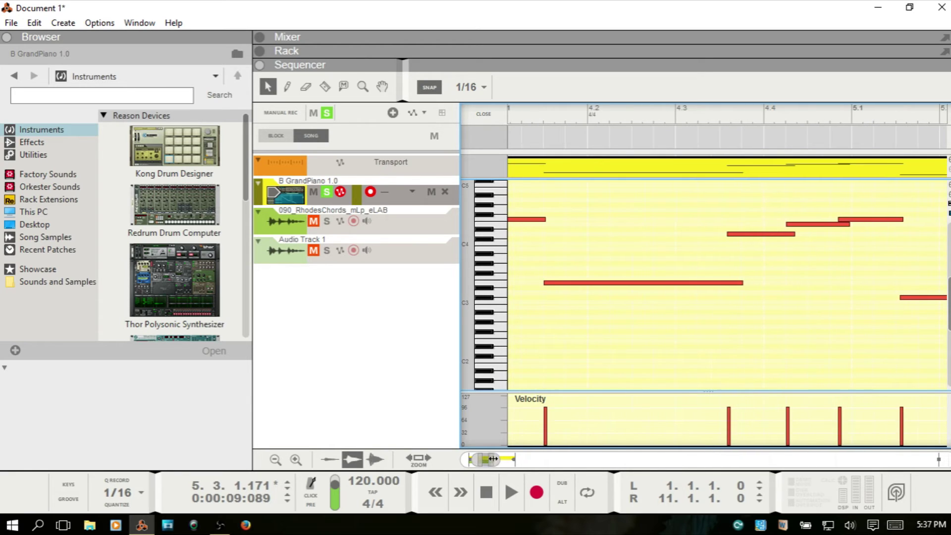
key(F3)
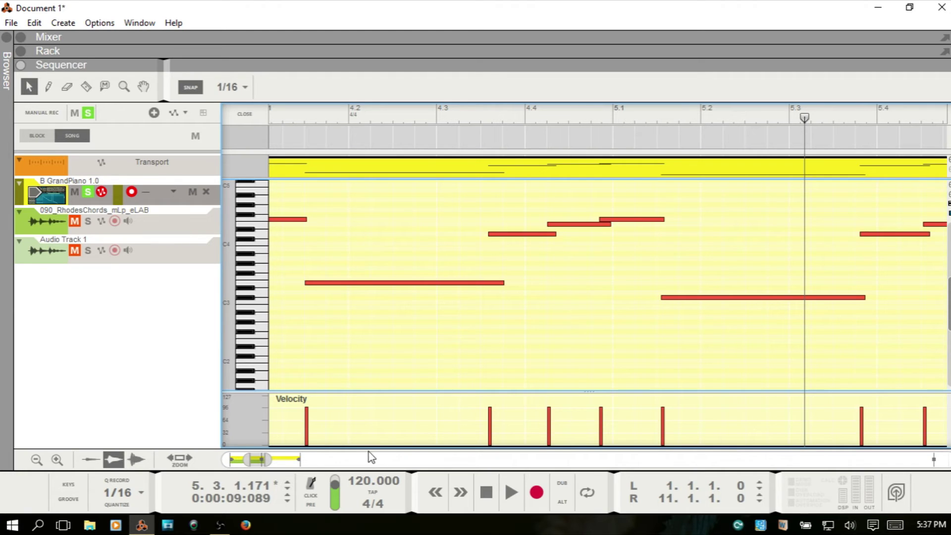
scroll(468, 453, down, 6)
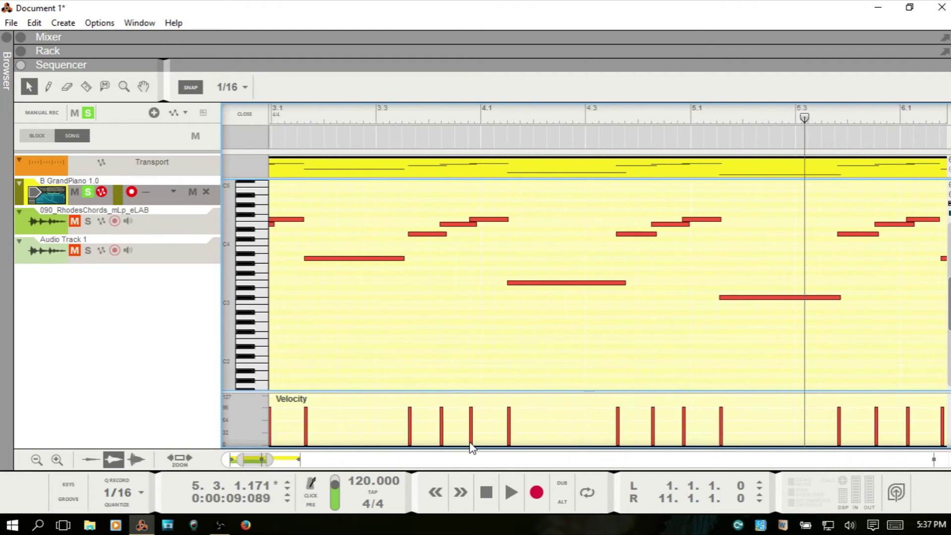
scroll(483, 435, down, 8)
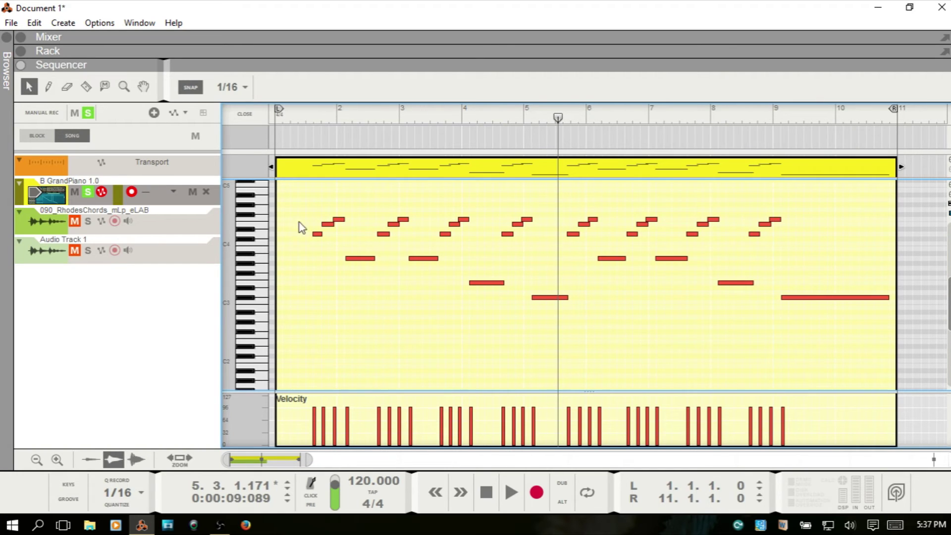
drag(318, 239, 319, 240)
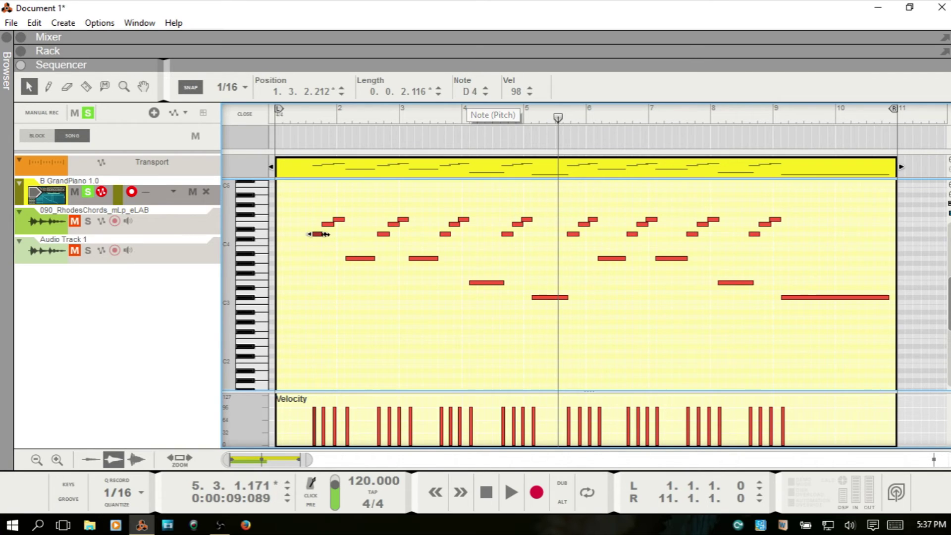
Step: Raise the first note to F4 and back to D4, then select all notes in bars 1–5
click(486, 88)
click(486, 88)
click(486, 88)
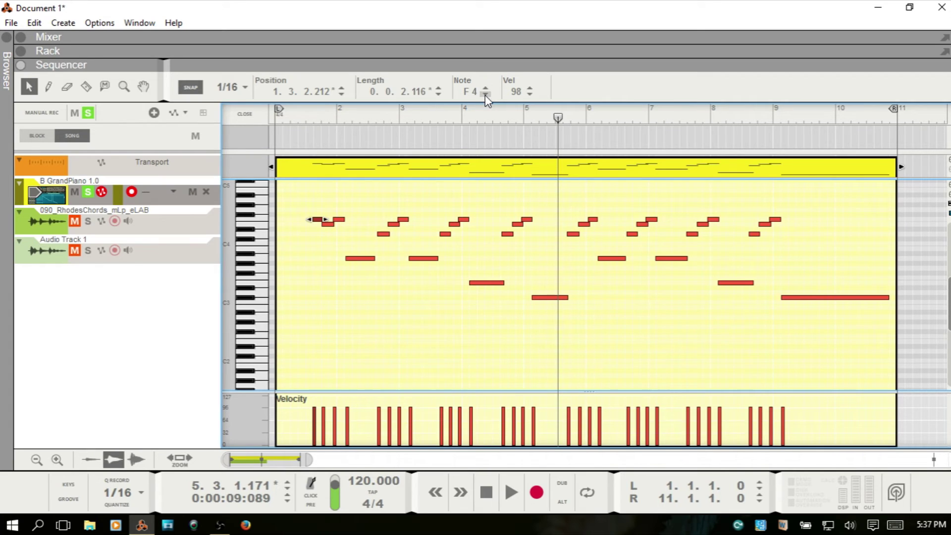
click(486, 95)
click(485, 95)
click(485, 95)
drag(303, 204, 597, 338)
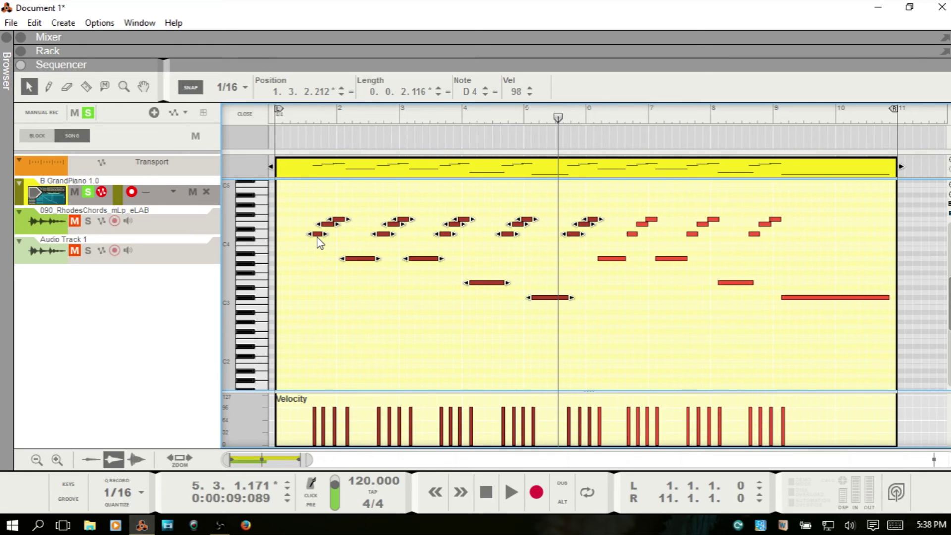
click(470, 92)
text(c)
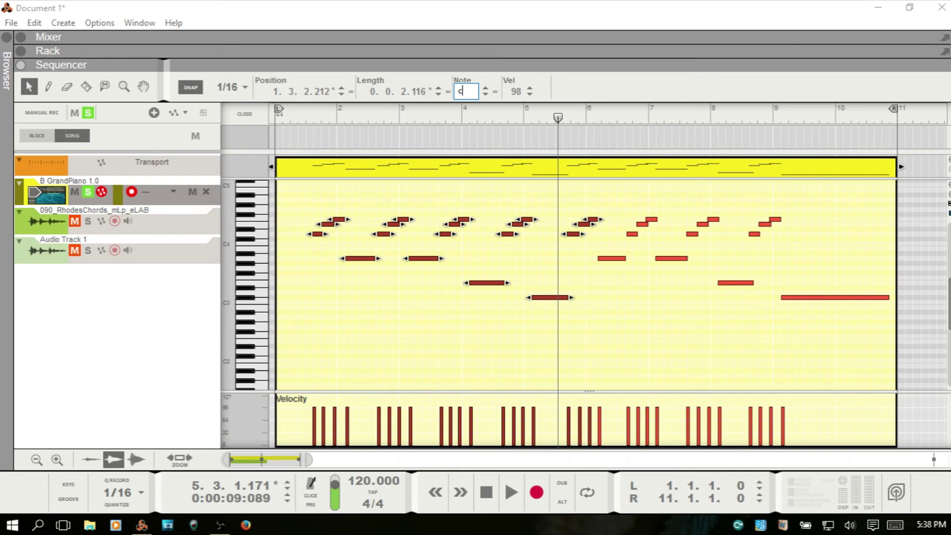
key(Return)
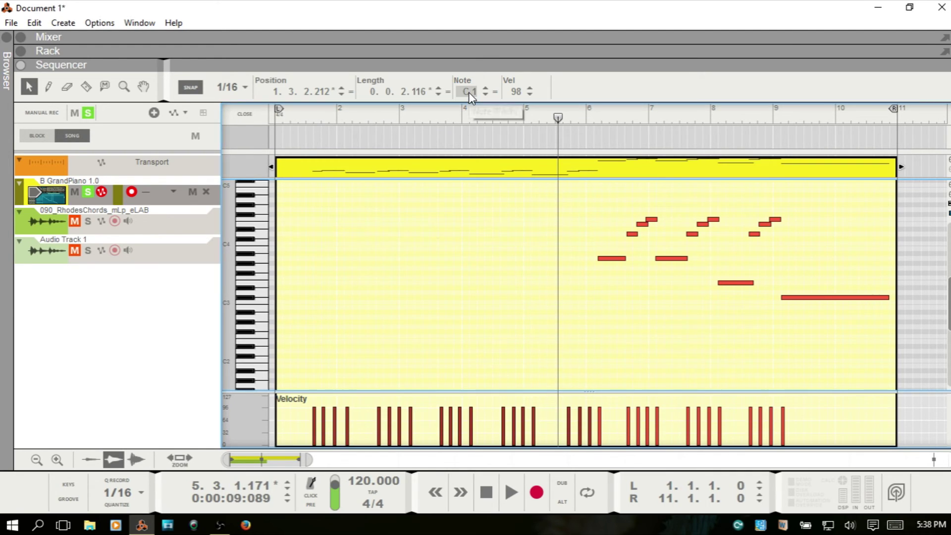
scroll(495, 345, down, 10)
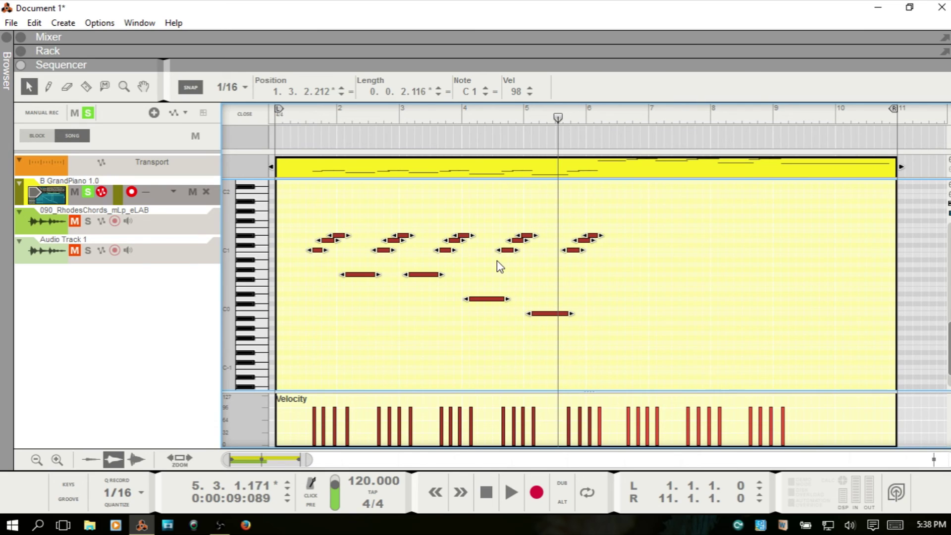
scroll(500, 266, down, 1)
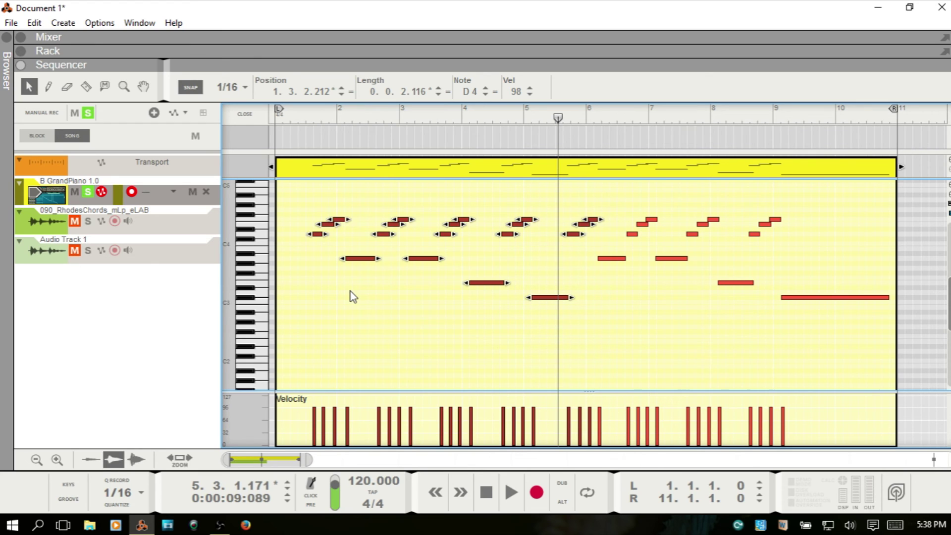
key(Up)
key(Up)
key(Up)
key(Up)
key(Up)
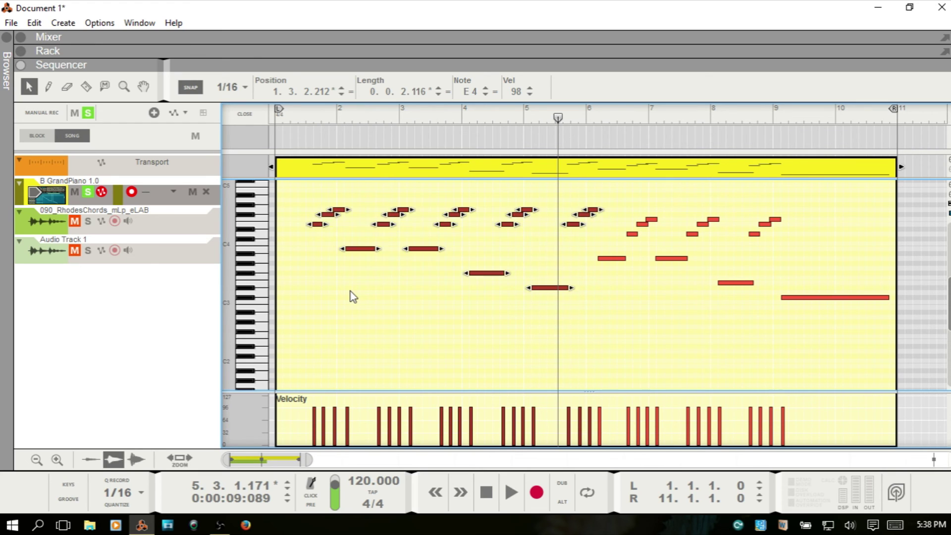
key(Down)
key(Down)
key(Down)
key(Down)
key(Down)
key(Down)
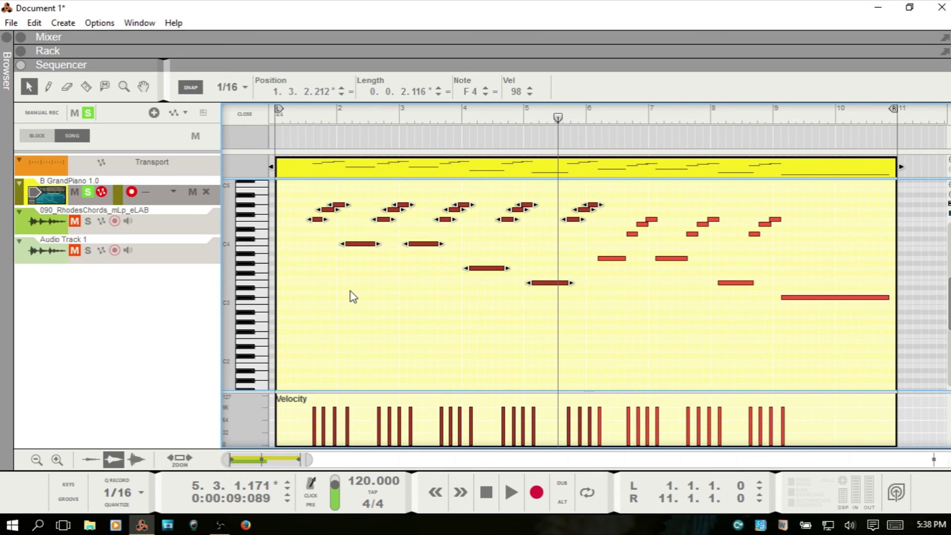
key(Down)
key(Down)
key(Down)
key(Down)
key(Down)
key(Down)
key(Down)
key(Down)
key(Down)
key(Down)
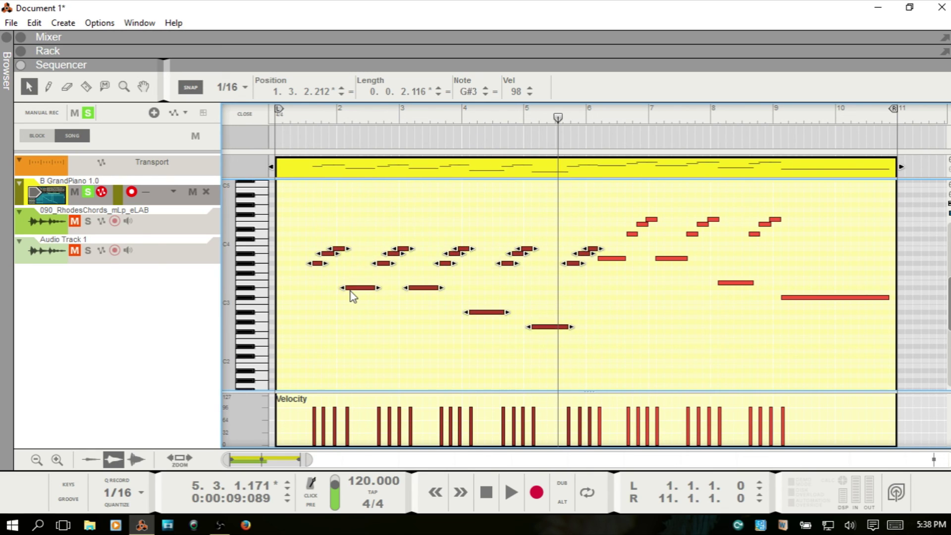
key(Up)
key(Up)
key(Up)
key(Up)
key(Up)
key(Up)
key(Up)
key(Up)
key(Up)
key(Up)
key(Up)
key(Up)
key(Up)
key(Up)
key(Up)
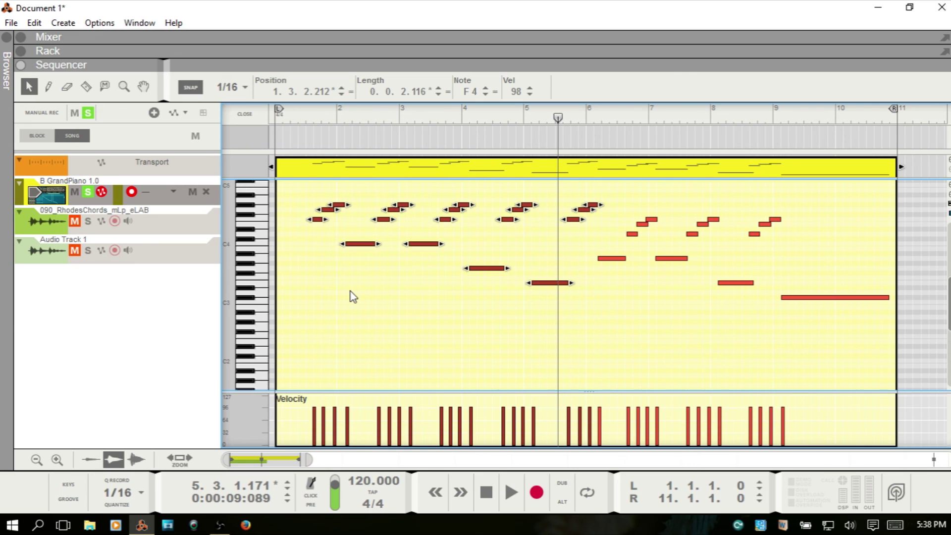
key(Down)
key(Down)
key(Down)
key(Down)
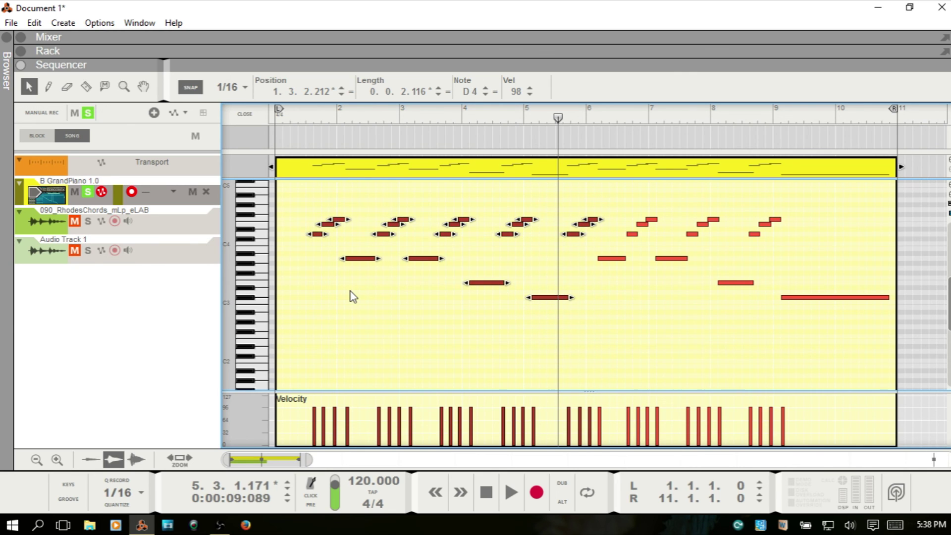